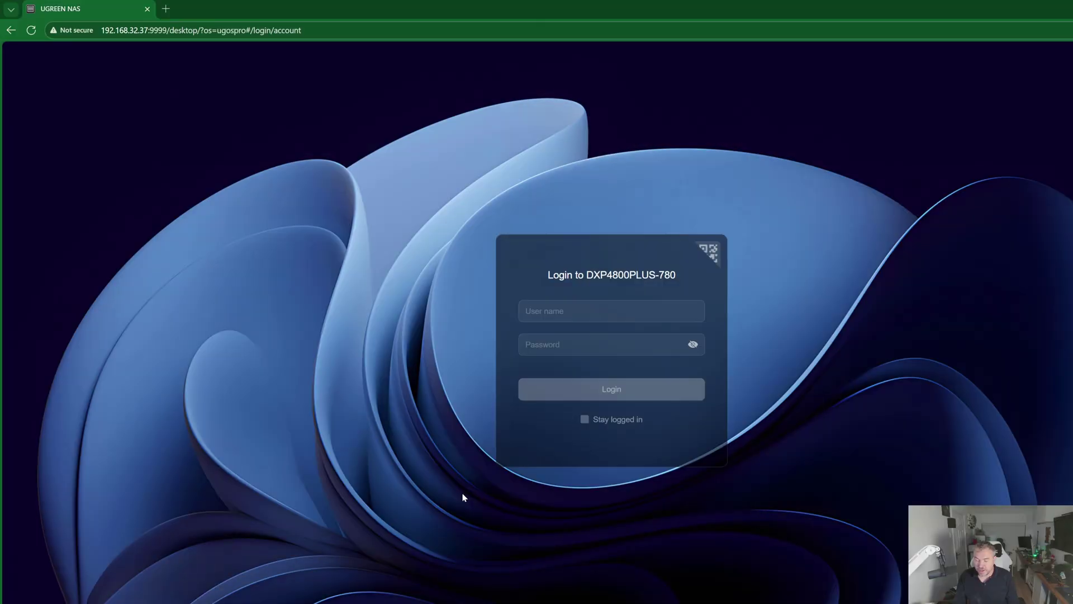
Step: Sign in with the saved account and open Control Panel's About page showing version 1.8.20.0012
click(615, 320)
click(612, 327)
click(626, 393)
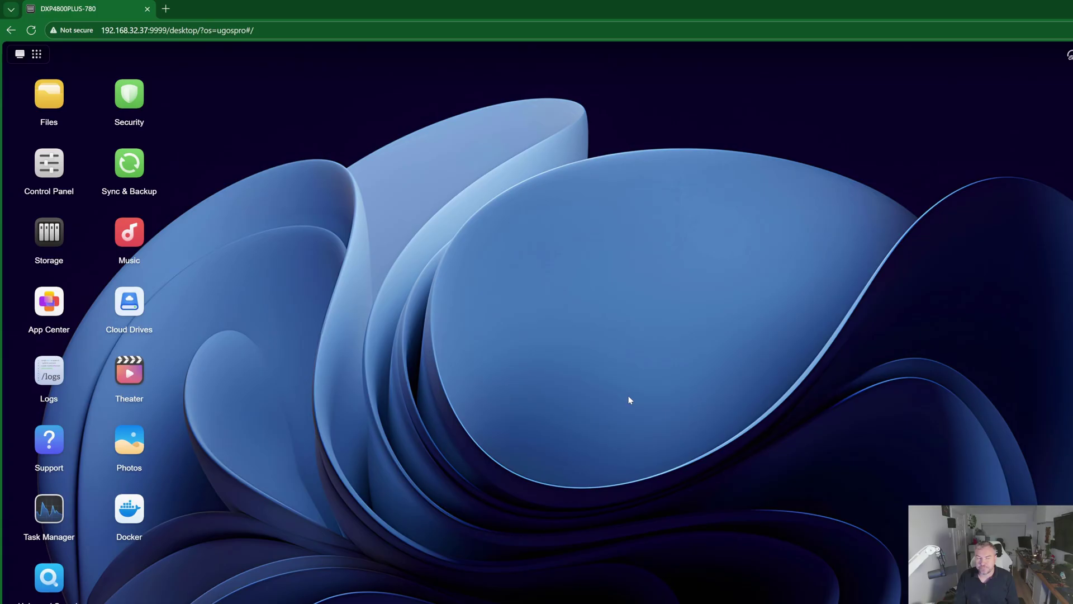
click(57, 180)
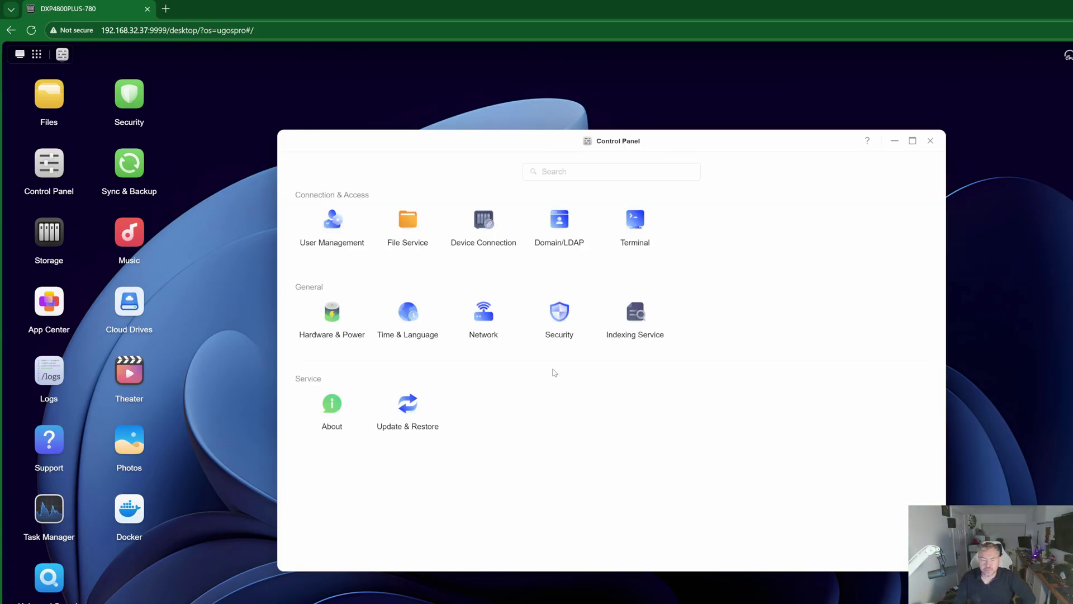
click(329, 409)
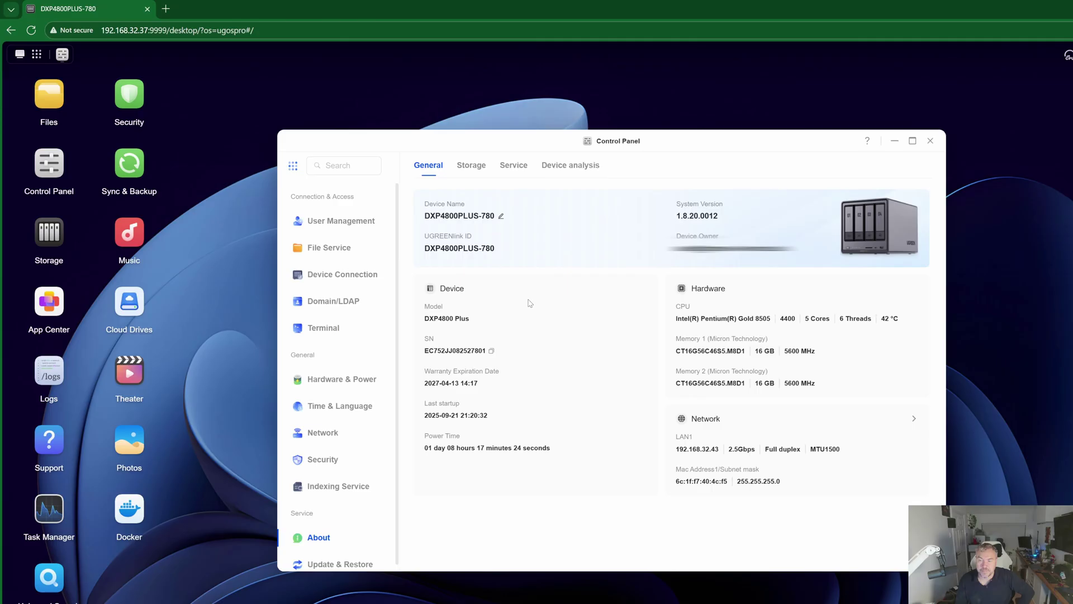
Step: Review the About page's Storage and Service tabs, ending on Device analysis with data sharing and WebFind
click(470, 167)
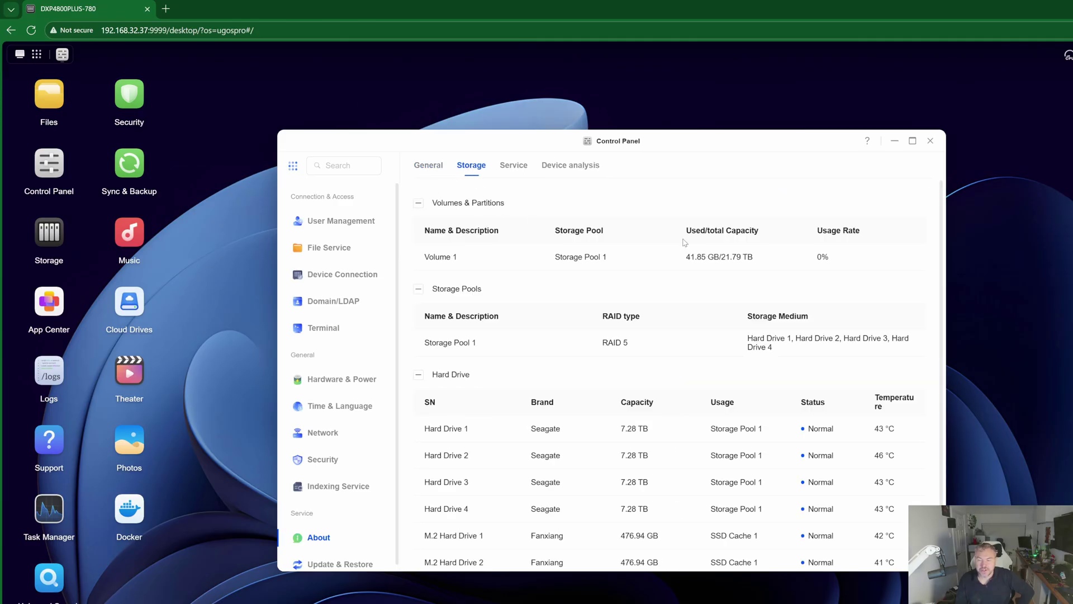
scroll(861, 275, down, 1)
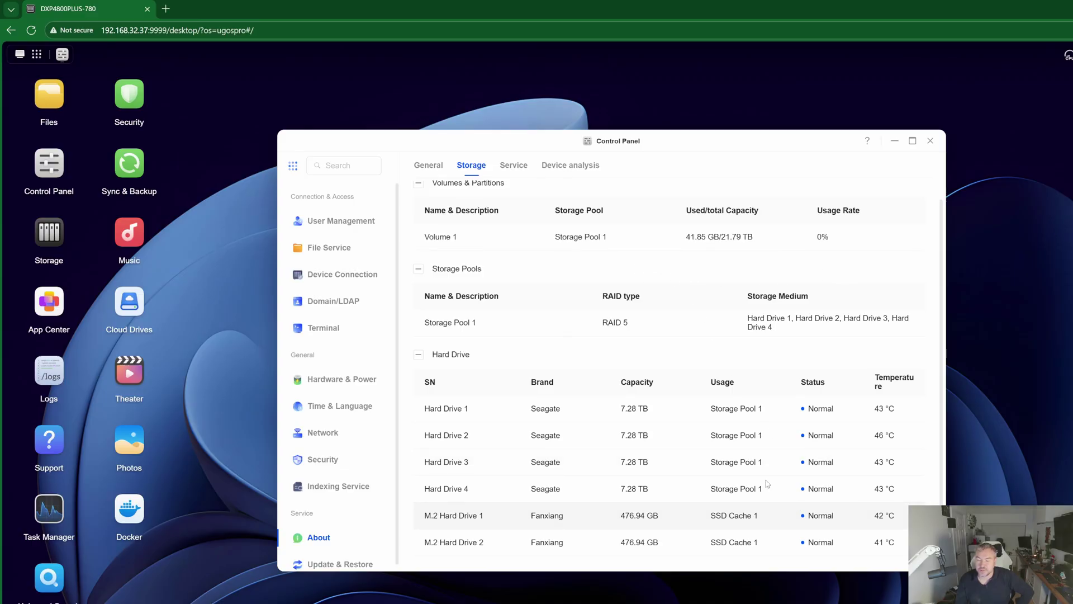
scroll(561, 353, up, 1)
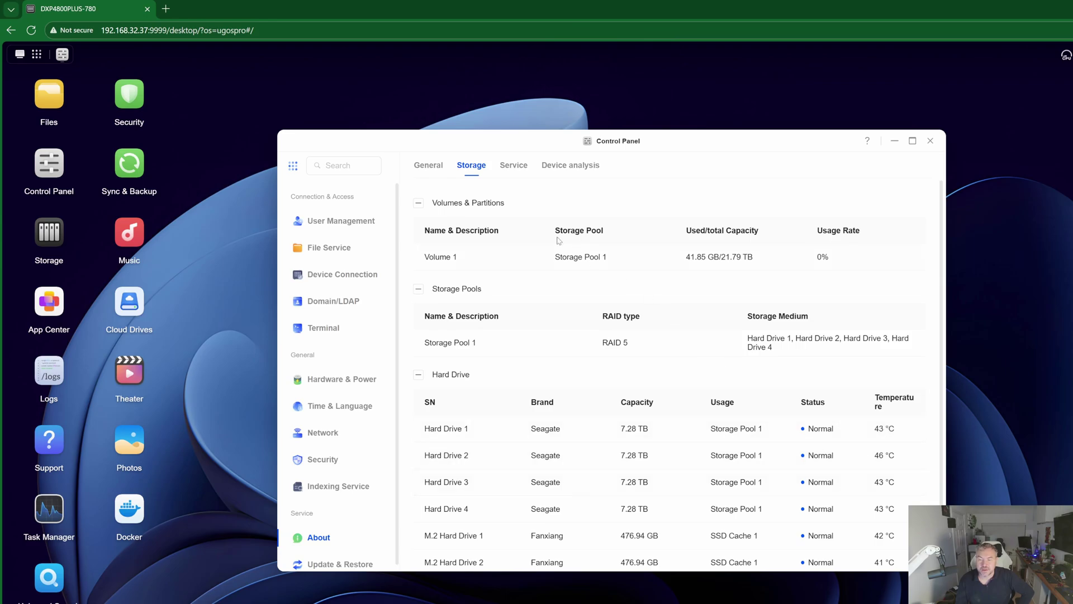
click(517, 173)
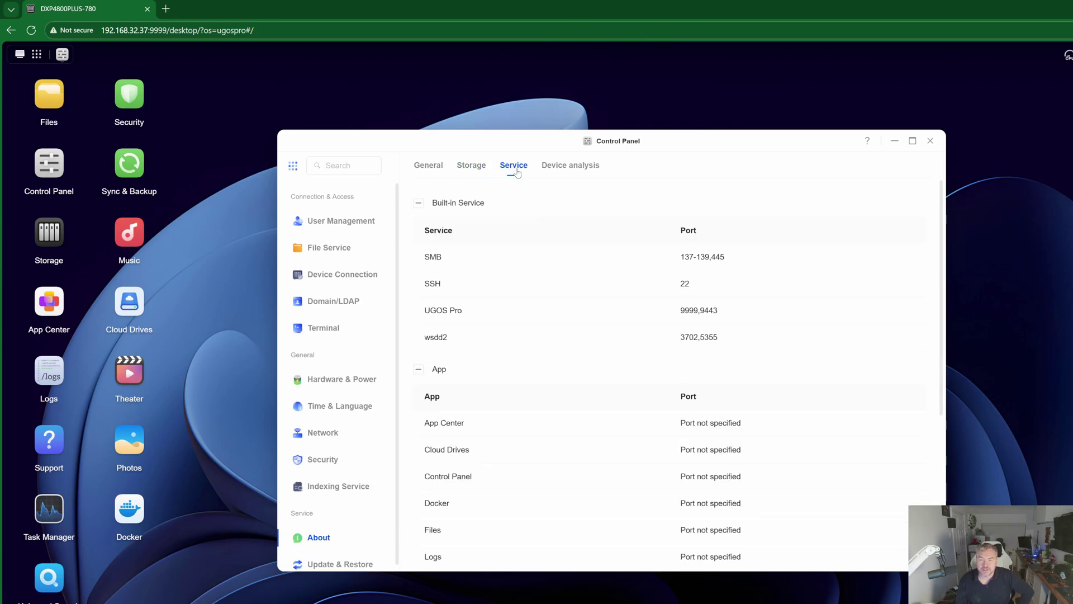
click(571, 168)
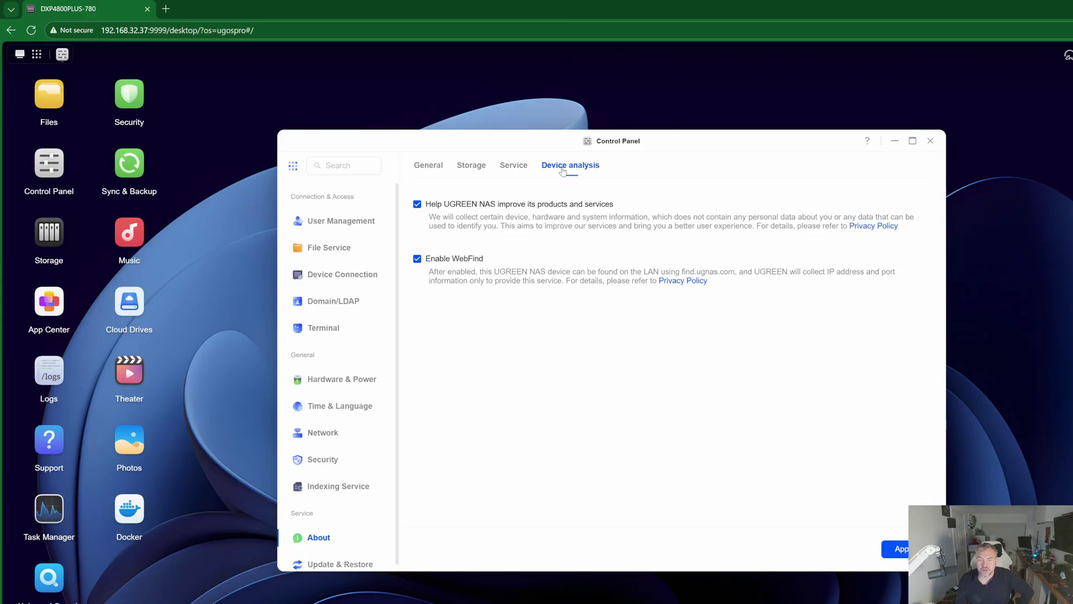
scroll(354, 351, down, 1)
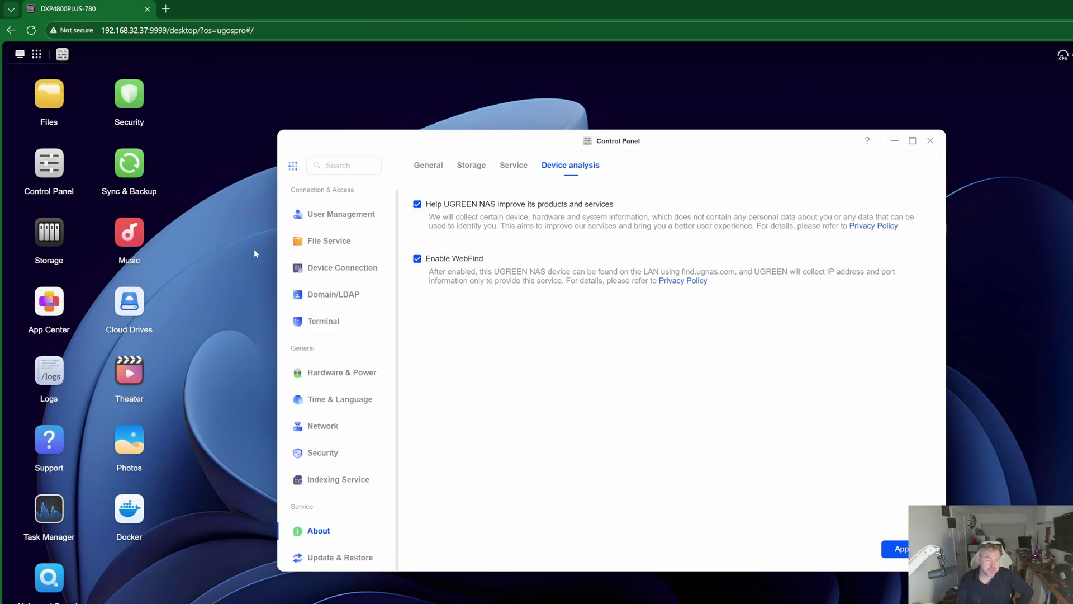
Step: View the Vault and Snapshot app details in App Center, then minimize and restore its window
click(47, 301)
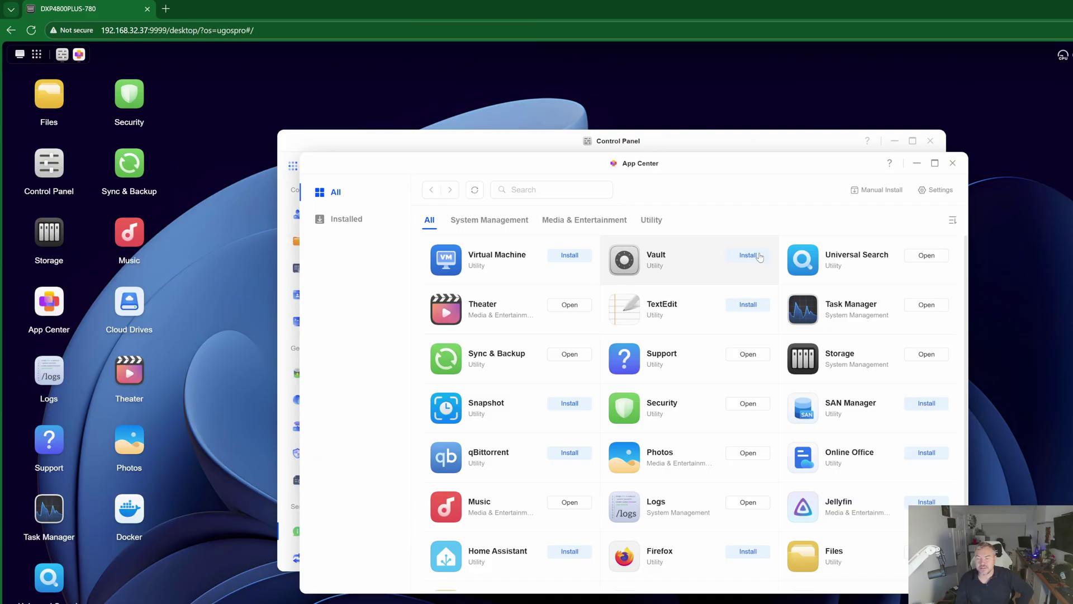
click(662, 250)
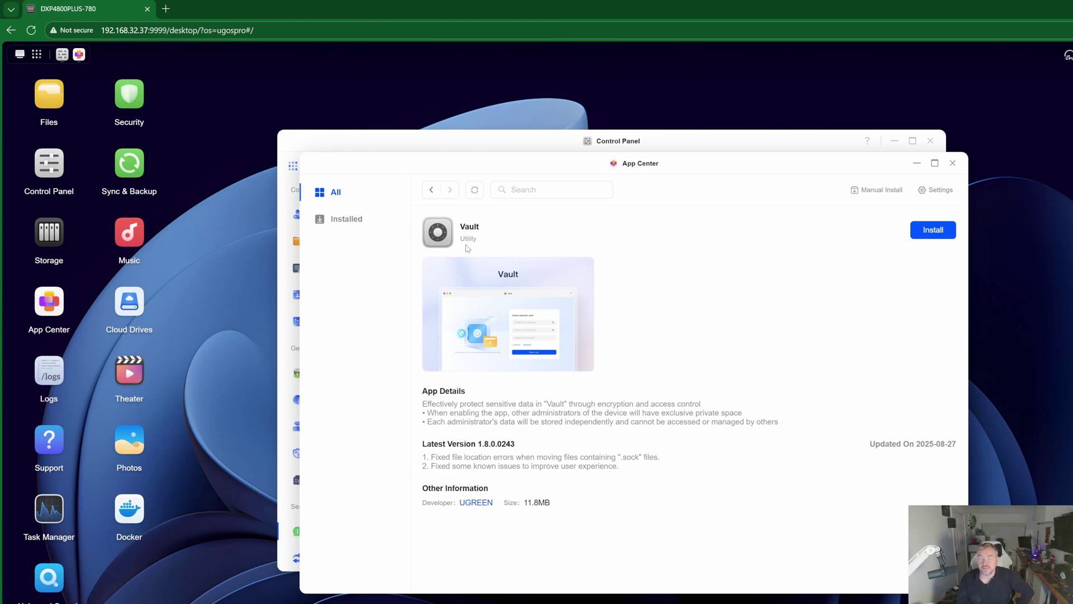
click(434, 191)
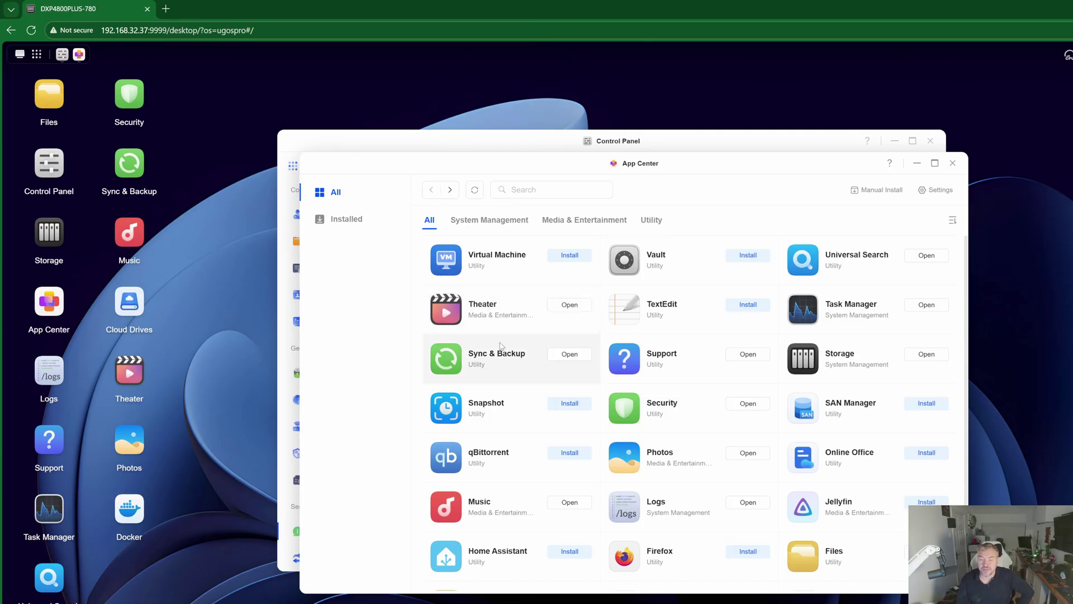
click(485, 408)
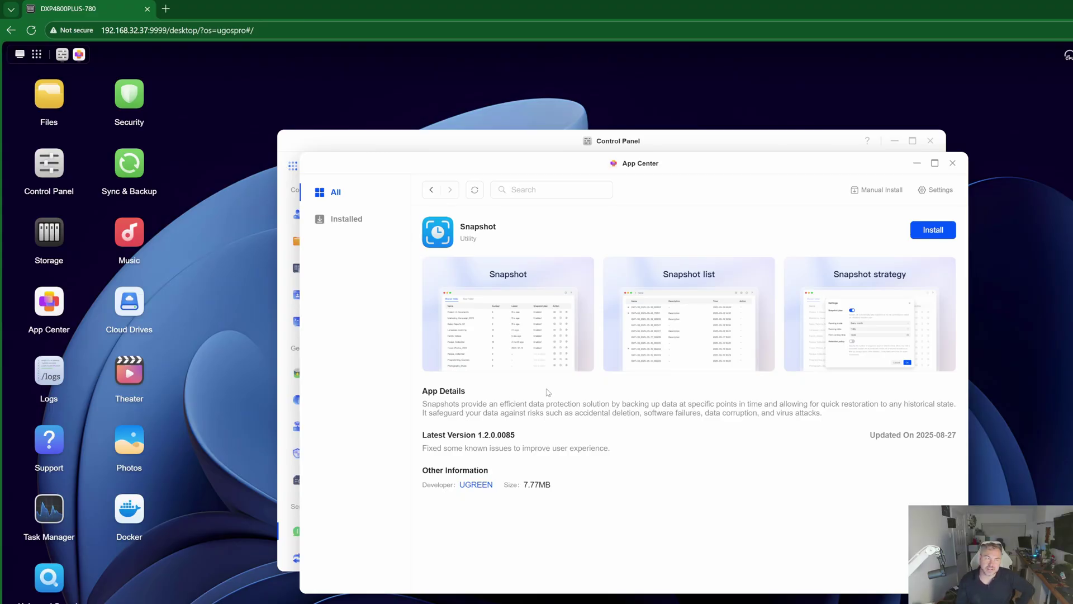
click(917, 162)
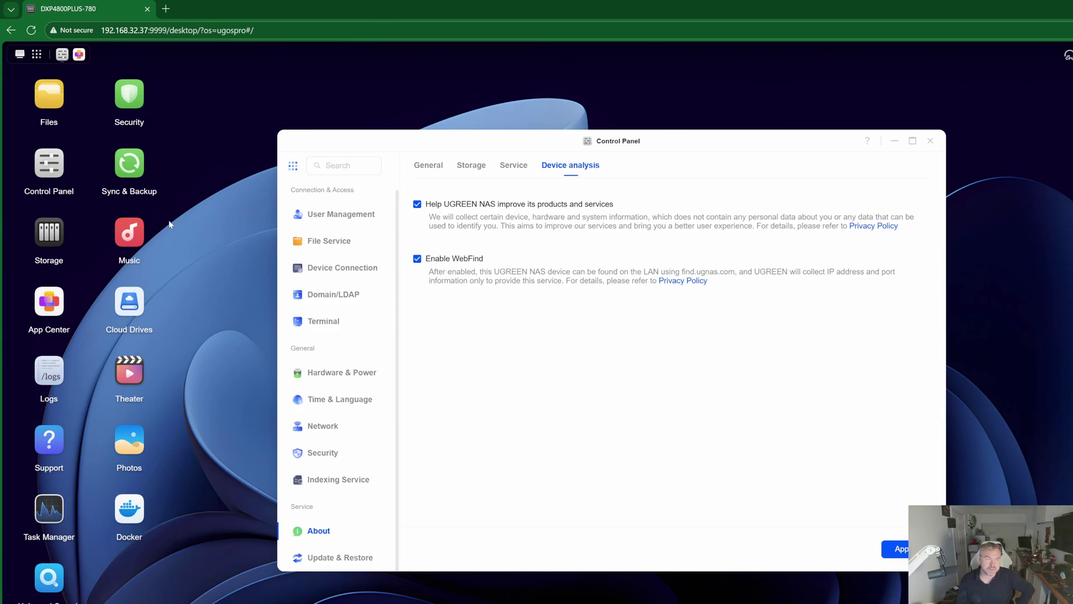
click(59, 298)
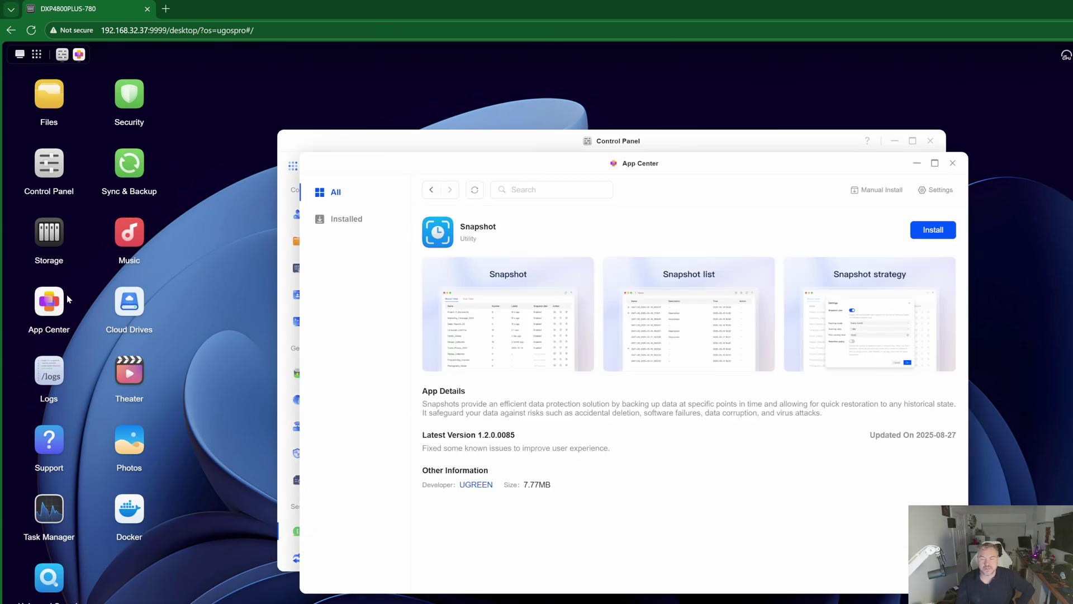
Step: Return to the app catalogue, browse qBittorrent, Jellyfin and others, and drag App Center right beside Control Panel
click(431, 193)
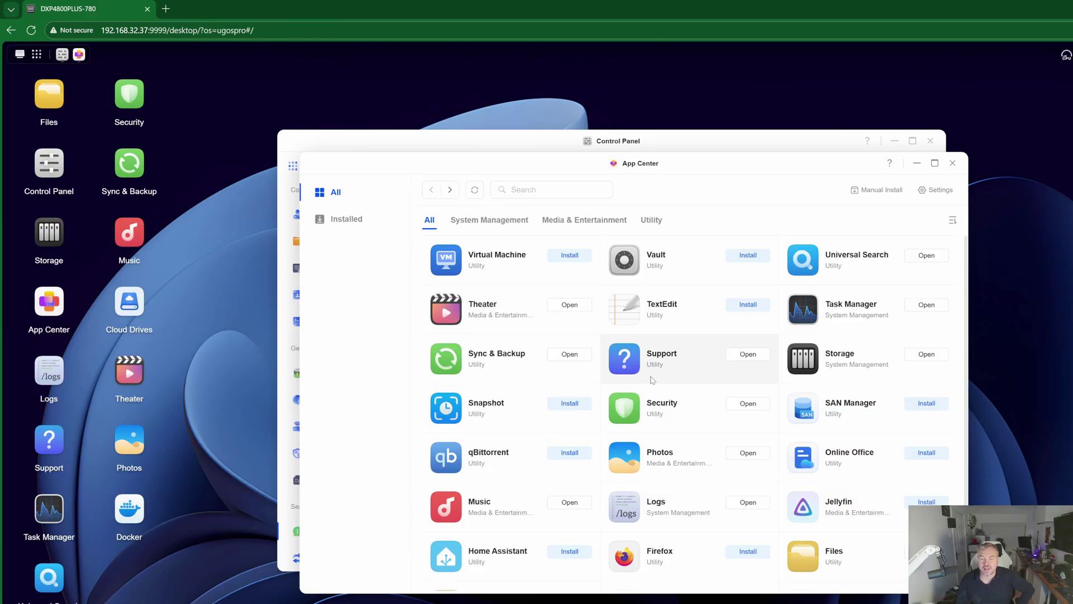
scroll(760, 436, down, 2)
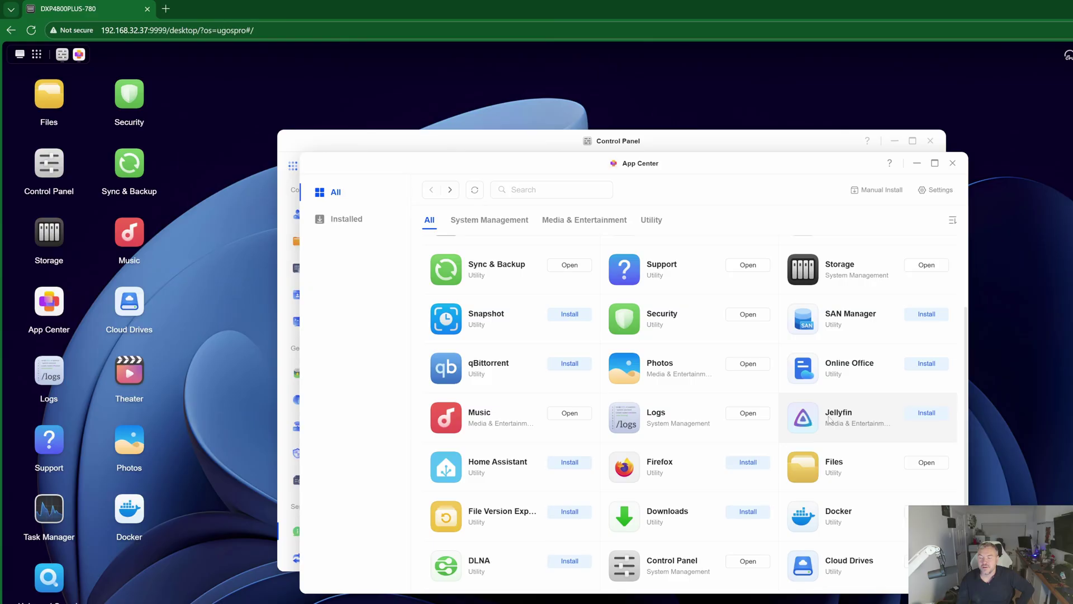
scroll(661, 392, up, 2)
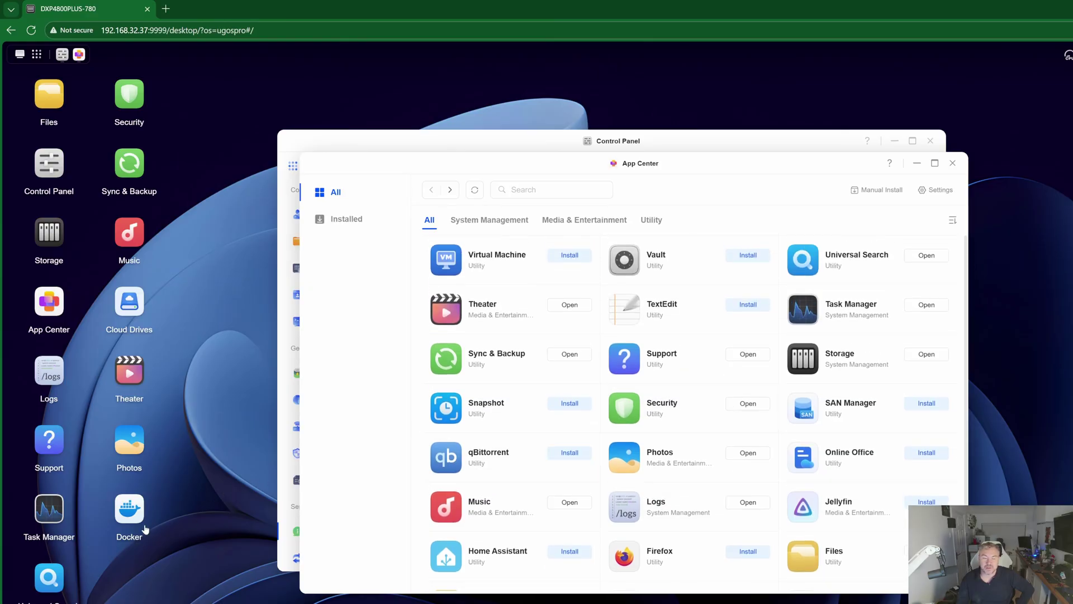
scroll(594, 449, down, 2)
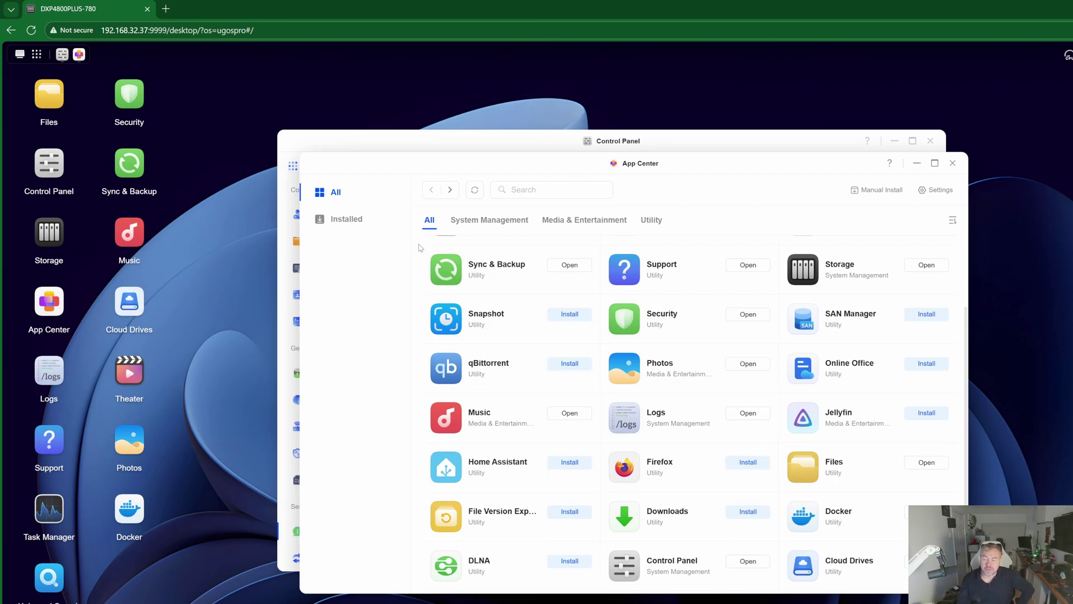
drag(468, 171, 561, 174)
scroll(727, 386, up, 2)
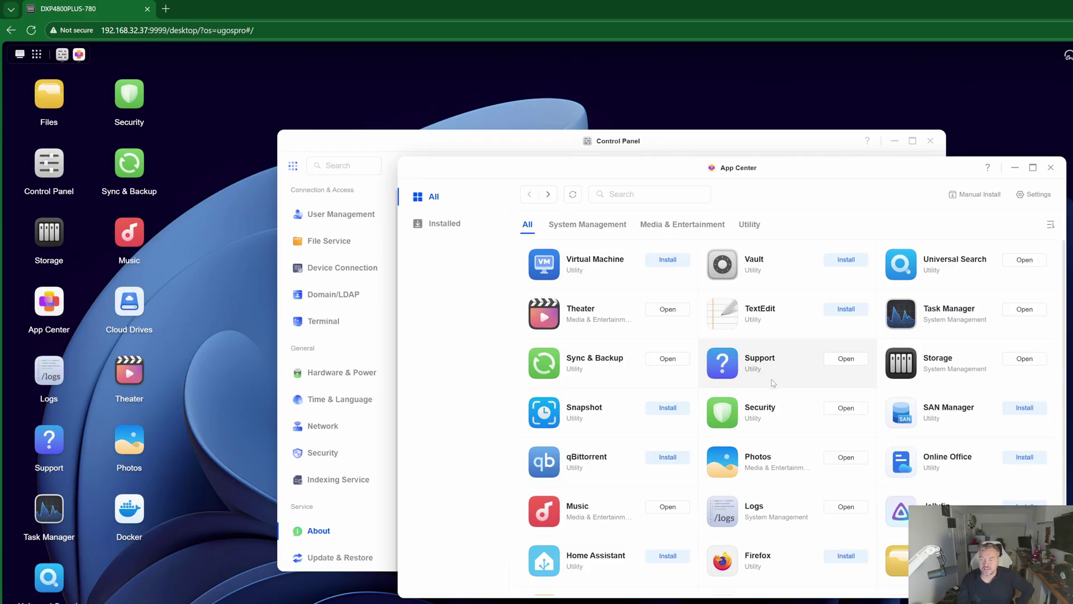
scroll(688, 395, down, 2)
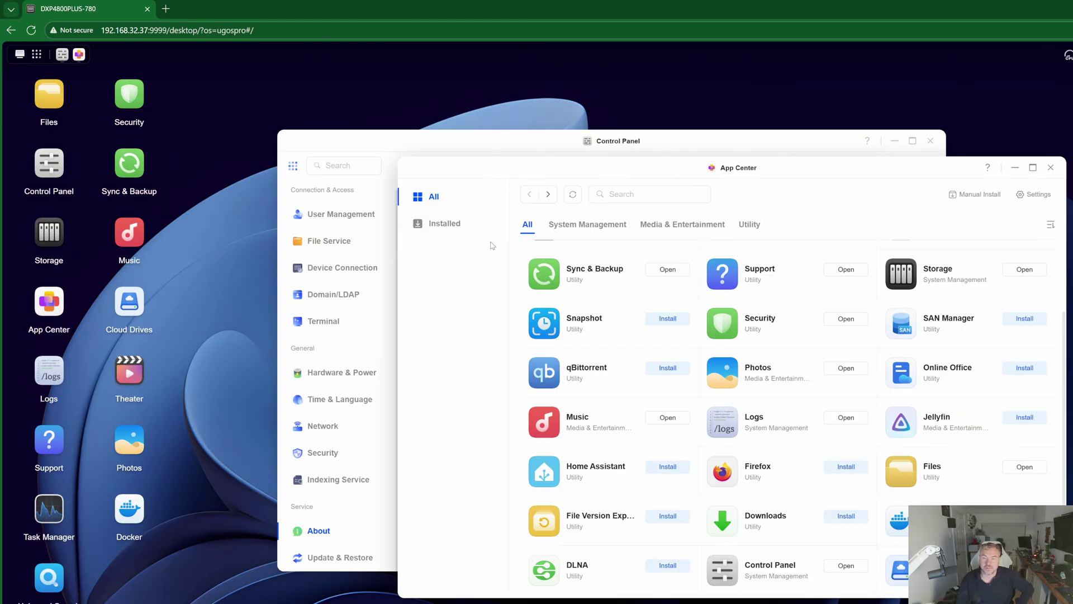
drag(491, 168, 533, 127)
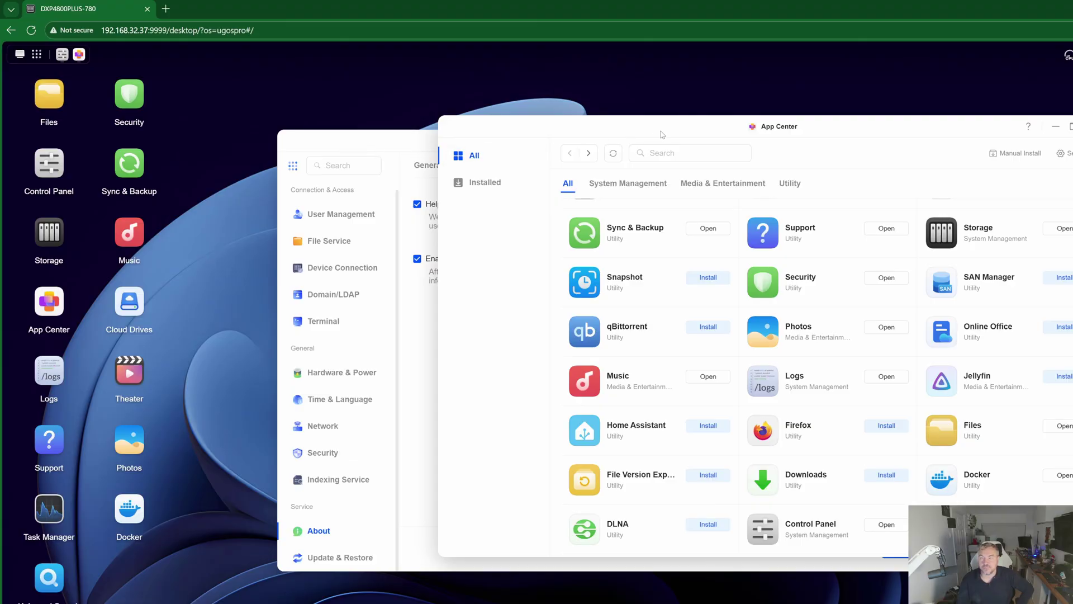
drag(658, 135, 488, 133)
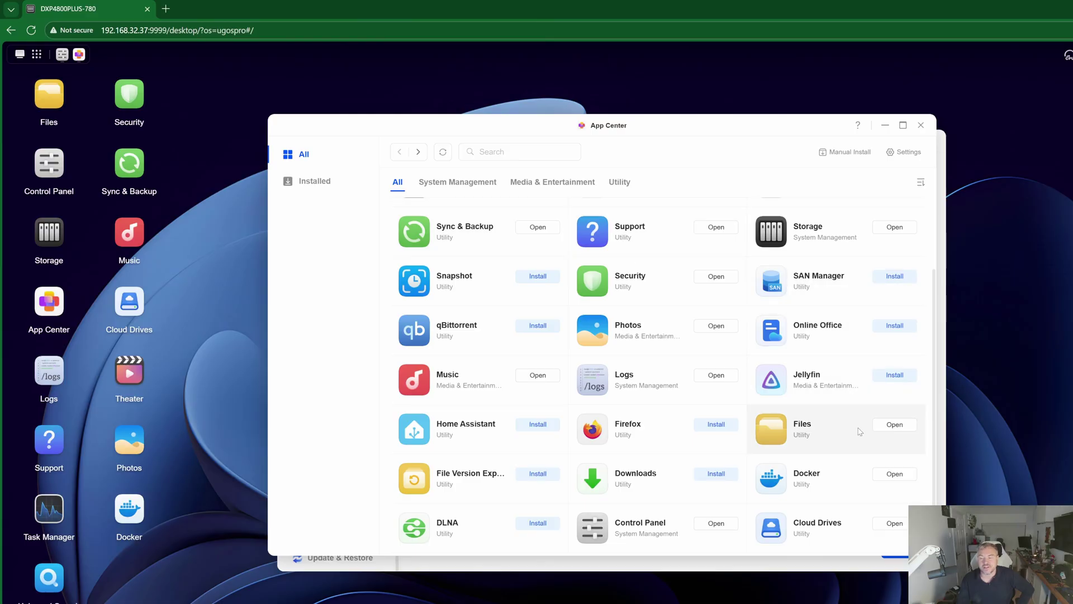
scroll(906, 474, up, 2)
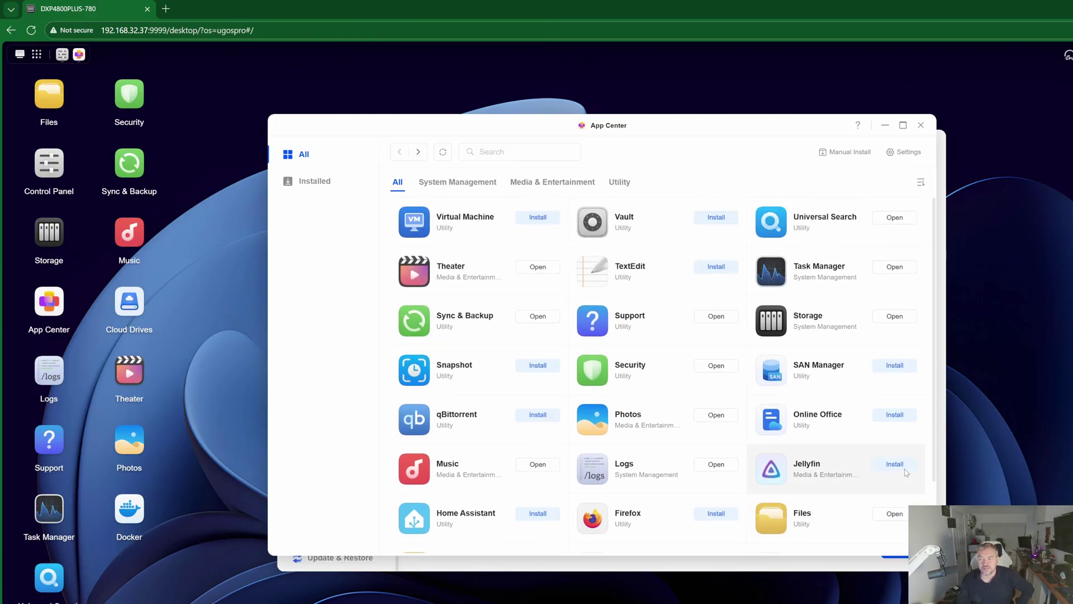
scroll(906, 473, down, 2)
scroll(907, 473, up, 2)
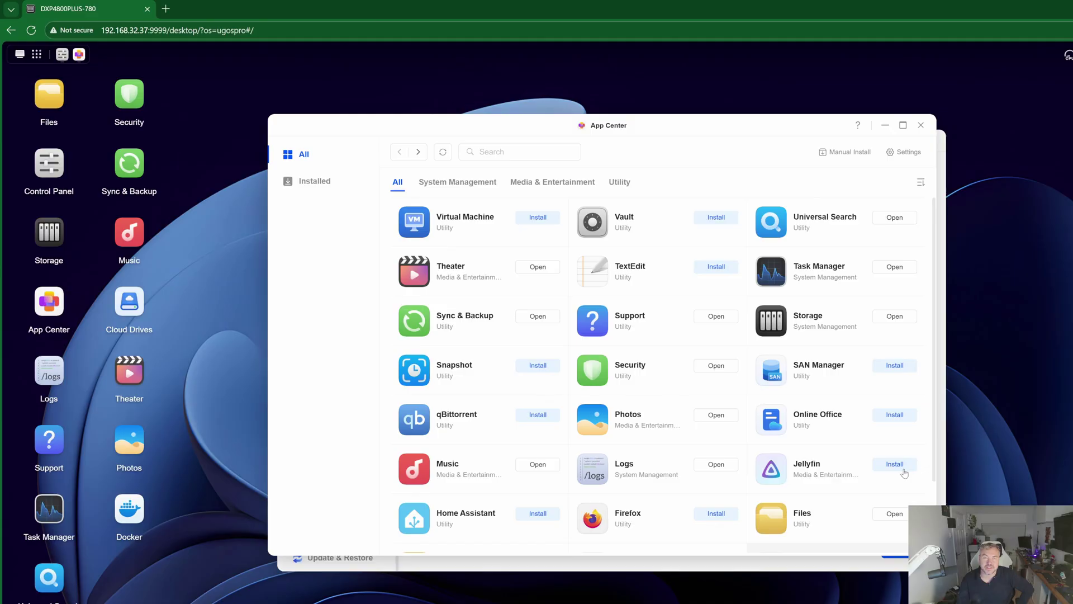
drag(685, 122, 597, 147)
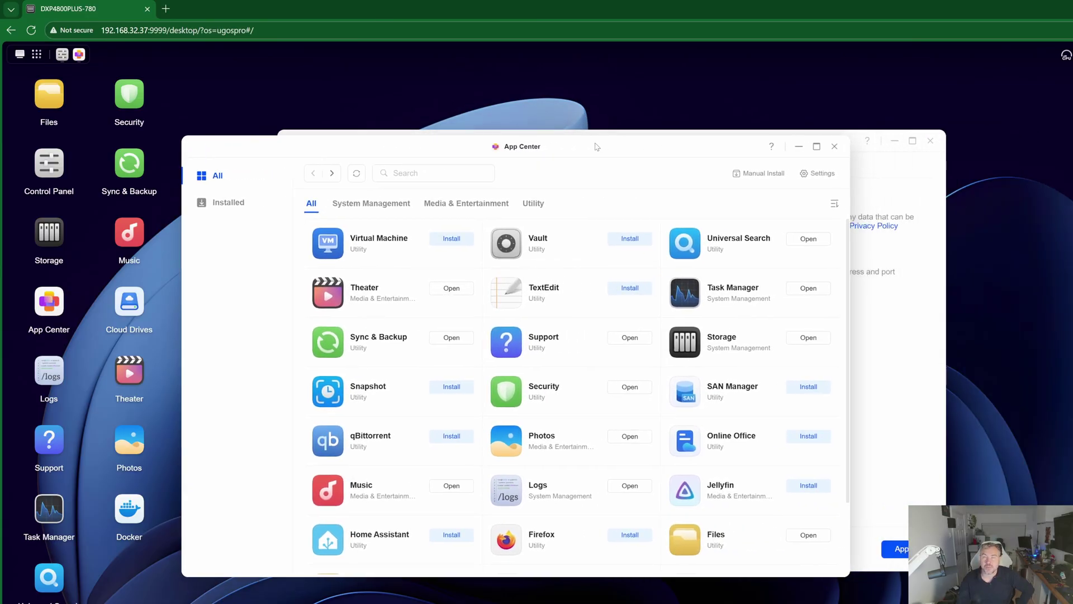
drag(752, 156, 709, 101)
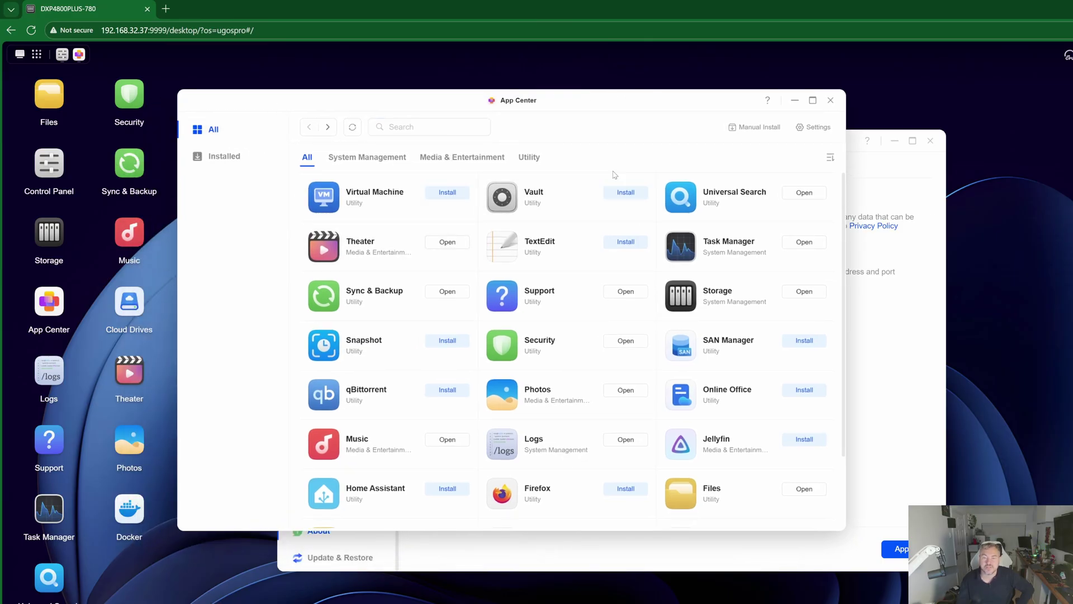
scroll(582, 447, down, 2)
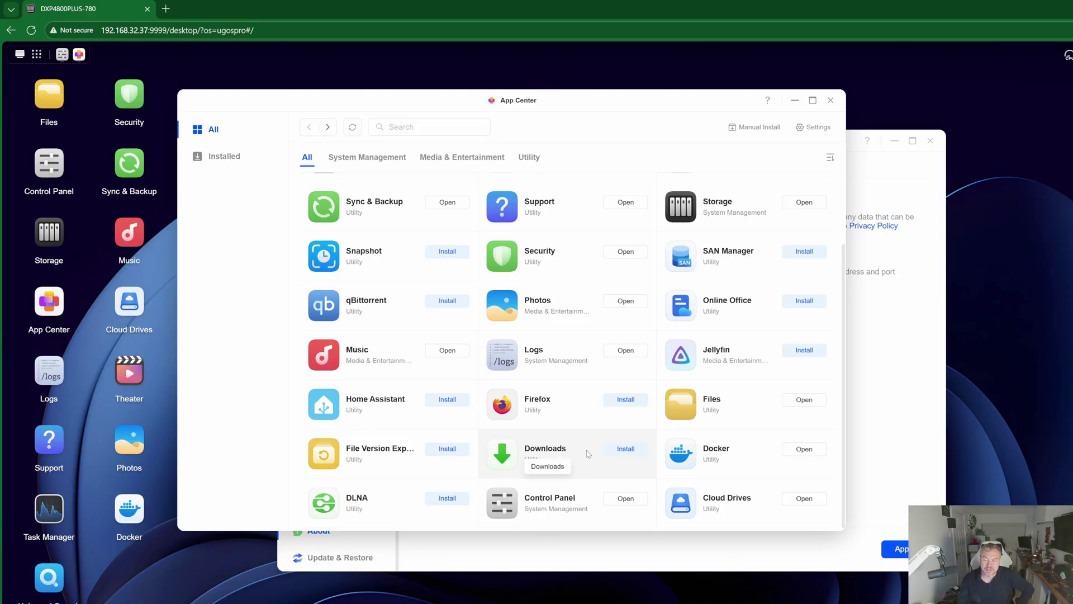
scroll(588, 454, up, 2)
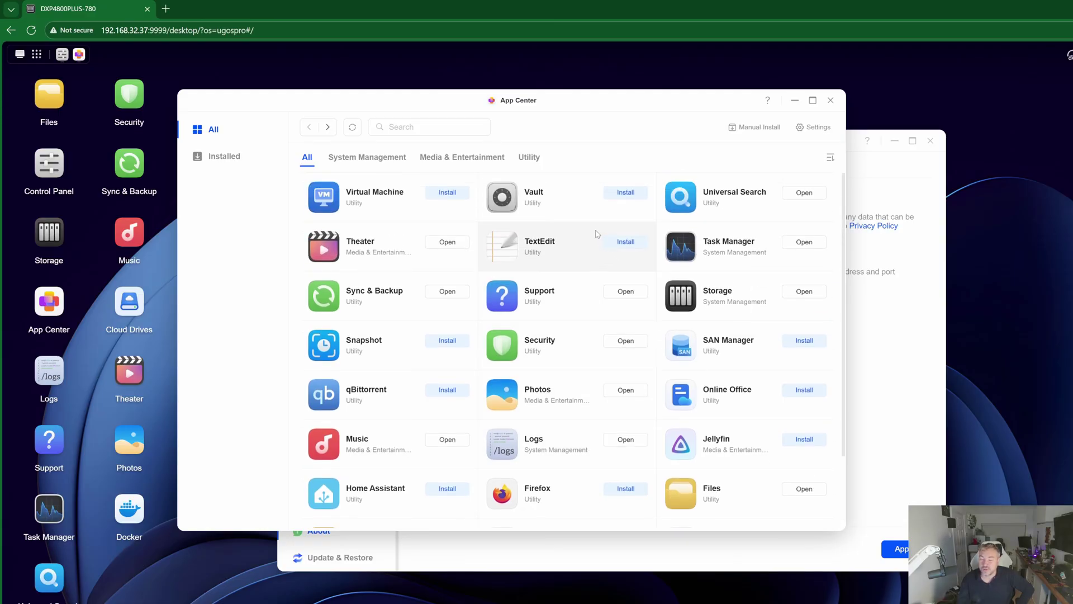
scroll(644, 333, down, 2)
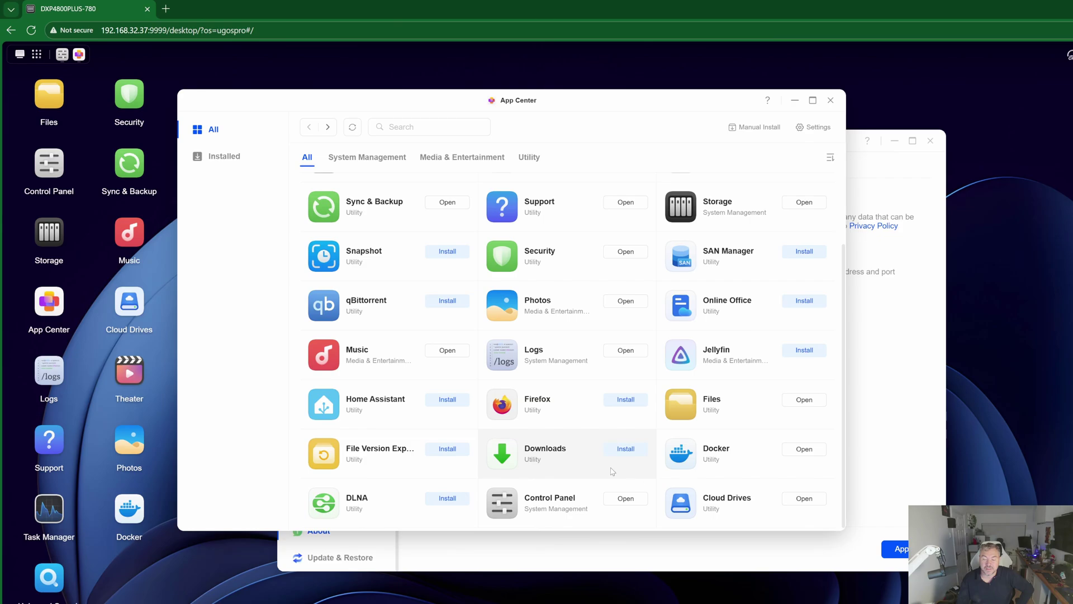
scroll(410, 370, up, 2)
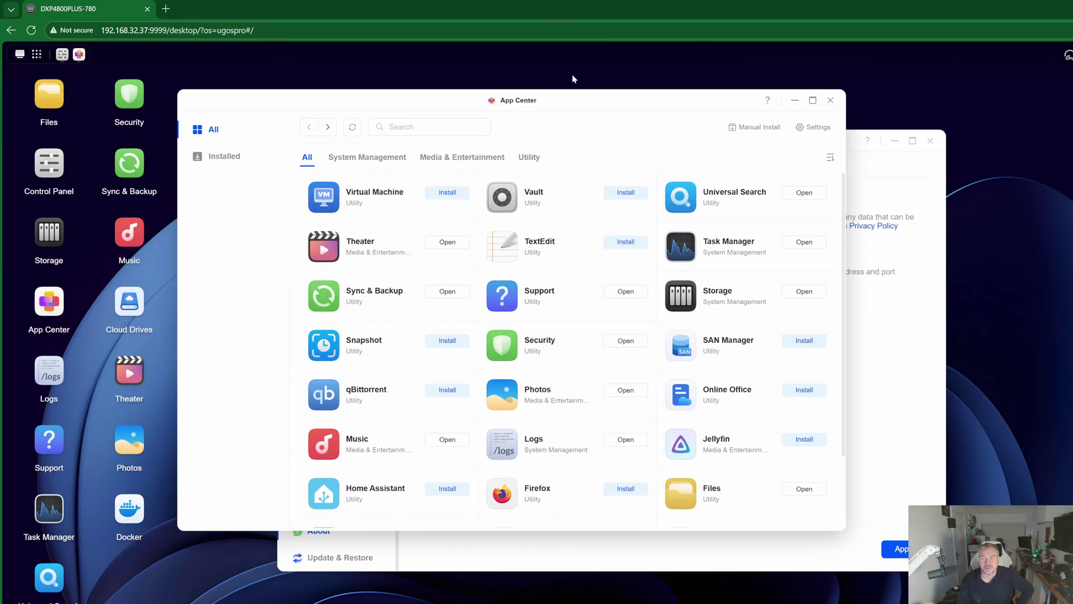
drag(567, 102, 728, 141)
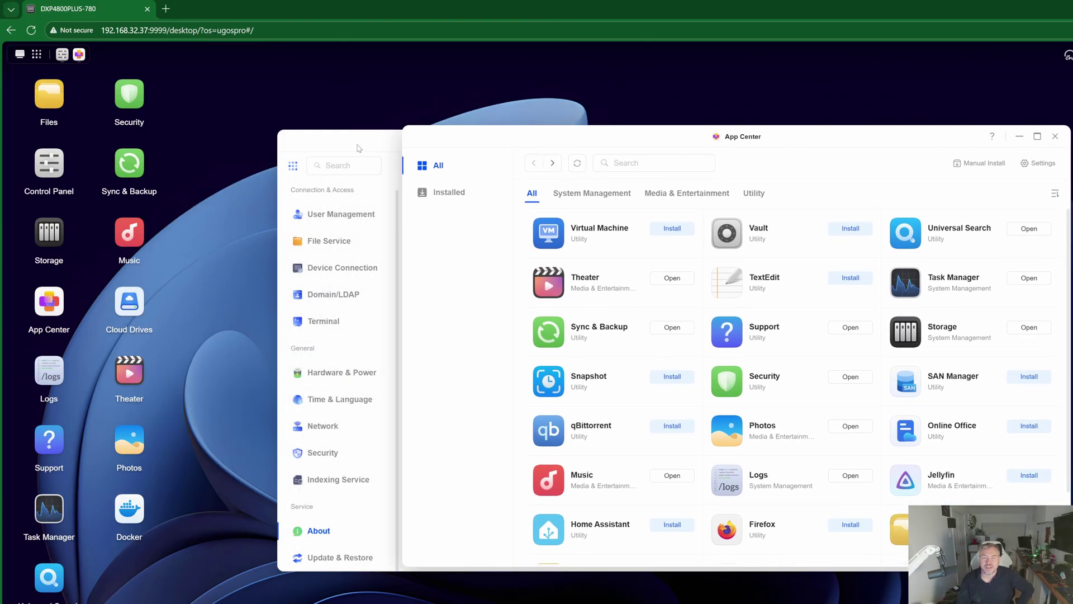
Step: Bring Control Panel in front of App Center, back on About's Device analysis options
click(358, 149)
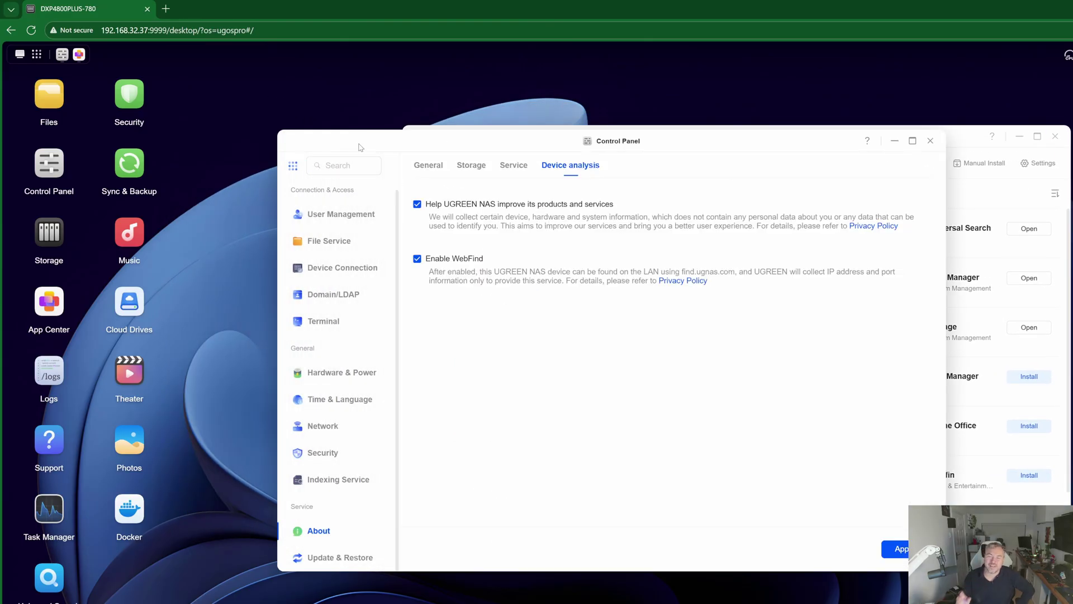
scroll(313, 404, up, 1)
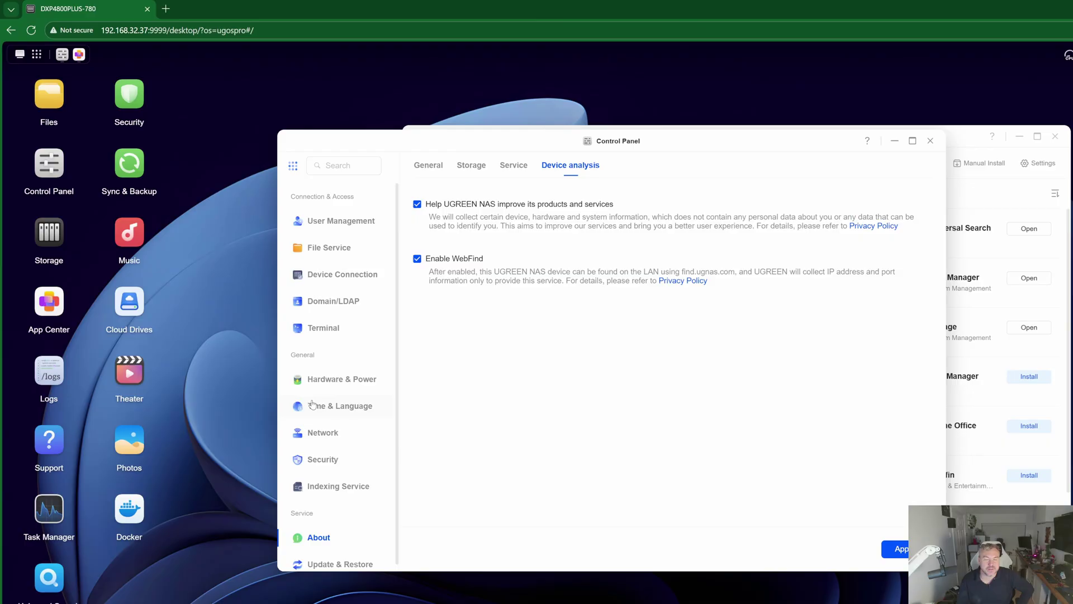